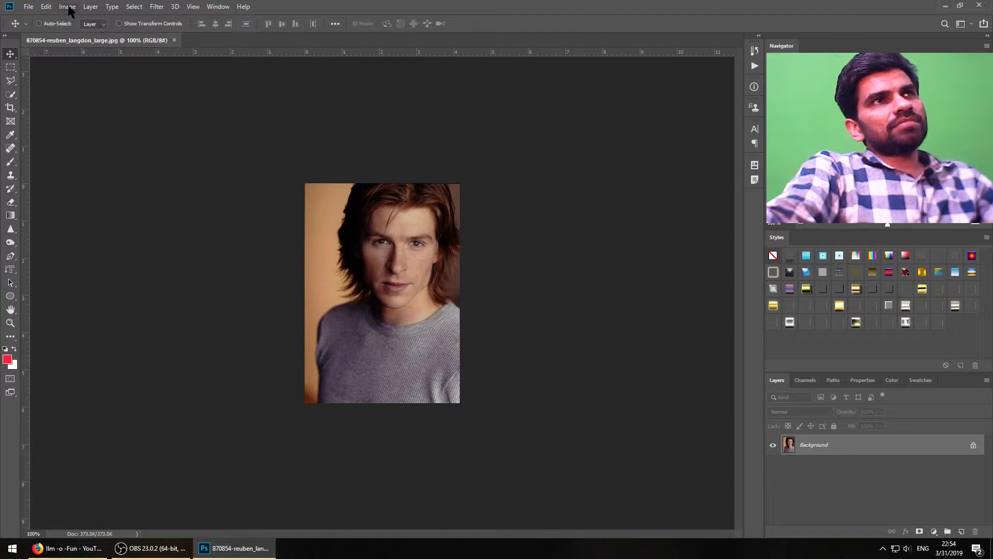
Resize the portrait to 2000 × 2833 px using Preserve Details (enlargement) resampling
{"action": "left_click", "coordinate": [67, 7]}
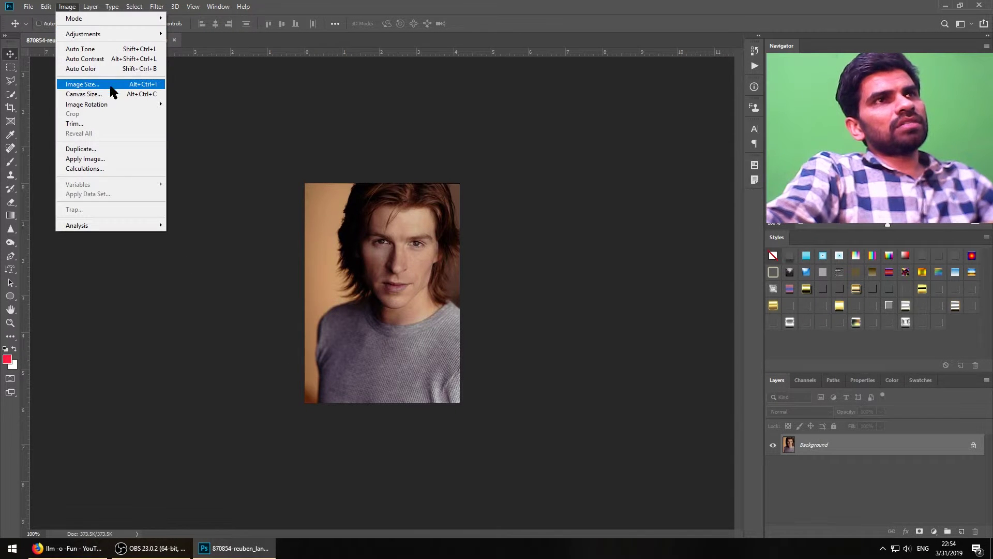
{"action": "left_click", "coordinate": [115, 87]}
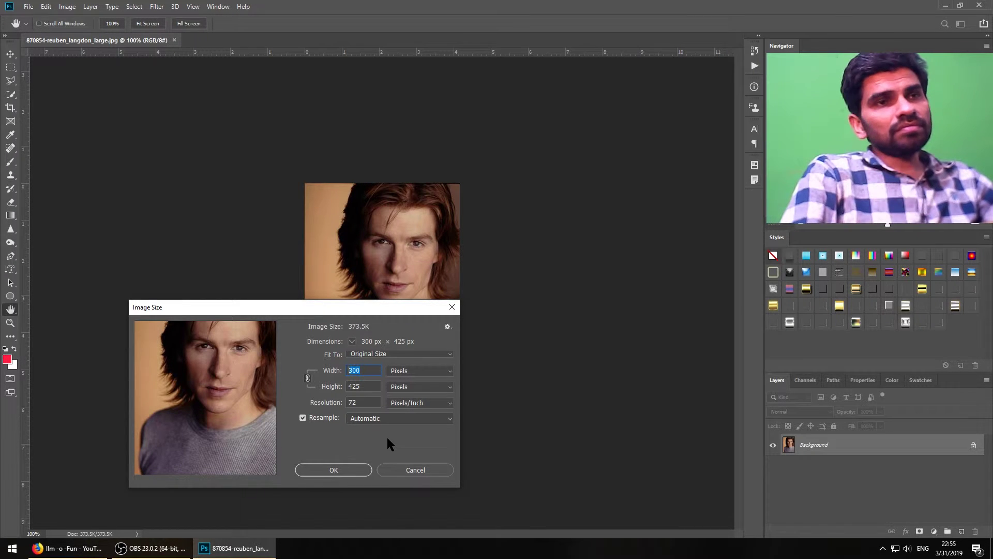
{"action": "type", "text": "2000"}
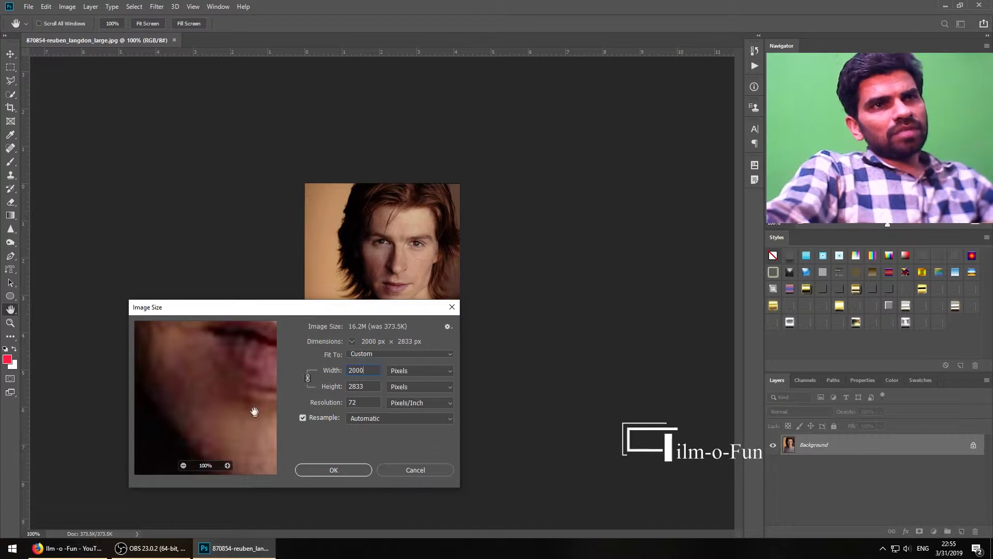
{"action": "left_click_drag", "start_coordinate": [255, 410], "coordinate": [219, 497]}
{"action": "mouse_move", "coordinate": [211, 387]}
{"action": "left_mouse_down"}
{"action": "mouse_move", "coordinate": [200, 415]}
{"action": "mouse_move", "coordinate": [222, 440]}
{"action": "left_mouse_up"}
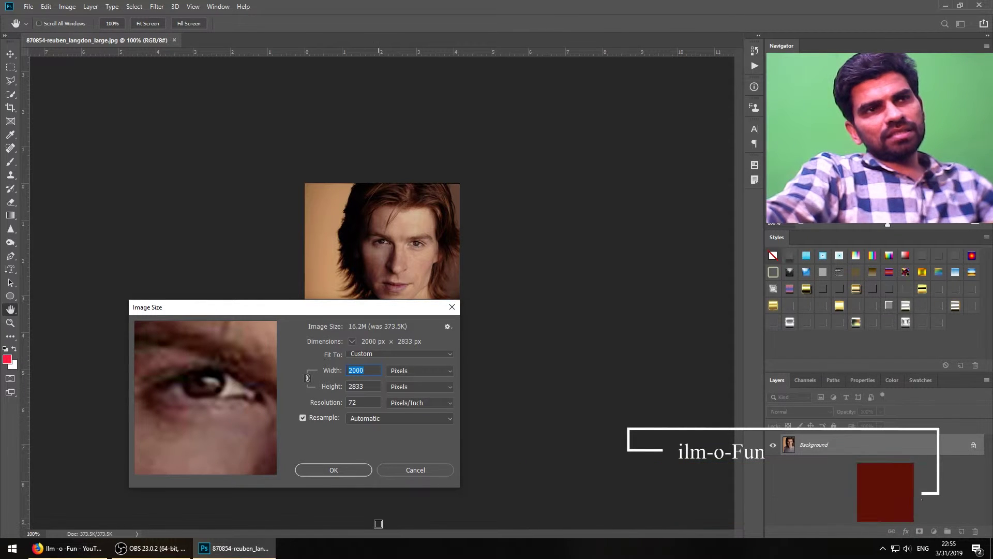
{"action": "left_click", "coordinate": [367, 420]}
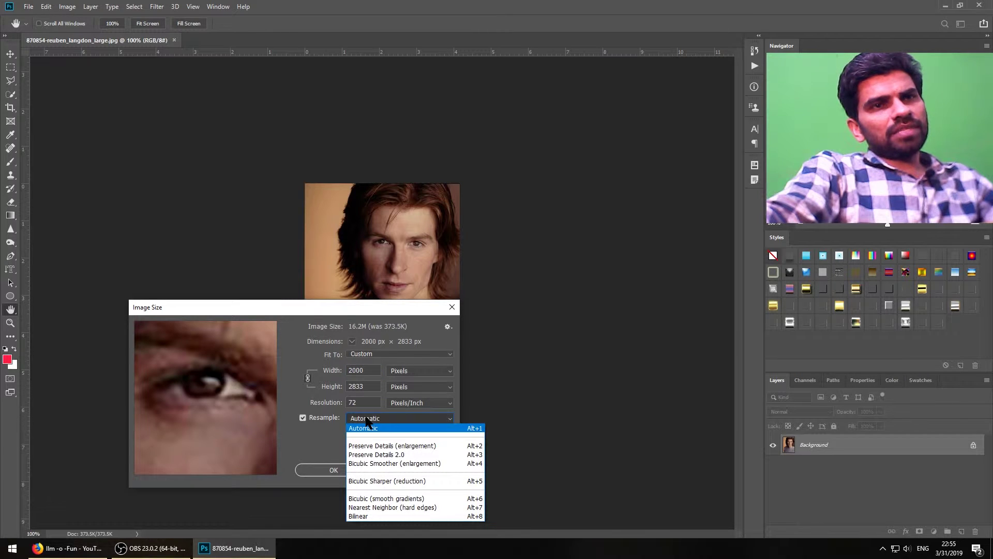
{"action": "left_click", "coordinate": [402, 445]}
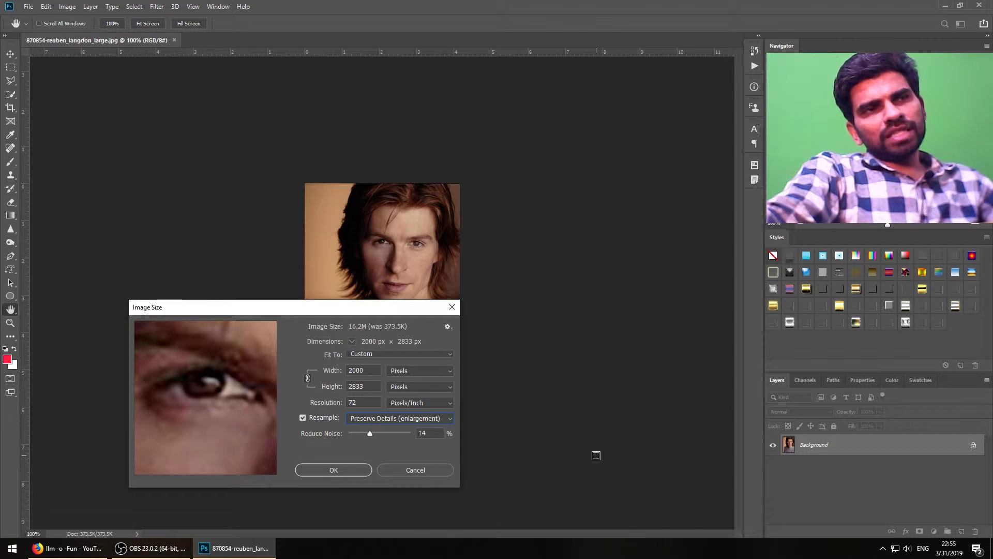
{"action": "left_click", "coordinate": [333, 469]}
Zoom and pan around the enlarged eyes to inspect detail, then revert the portrait with F12
{"action": "scroll", "coordinate": [522, 251], "scroll_direction": "up", "scroll_amount": 10}
{"action": "left_click_drag", "start_coordinate": [513, 359], "coordinate": [447, 289]}
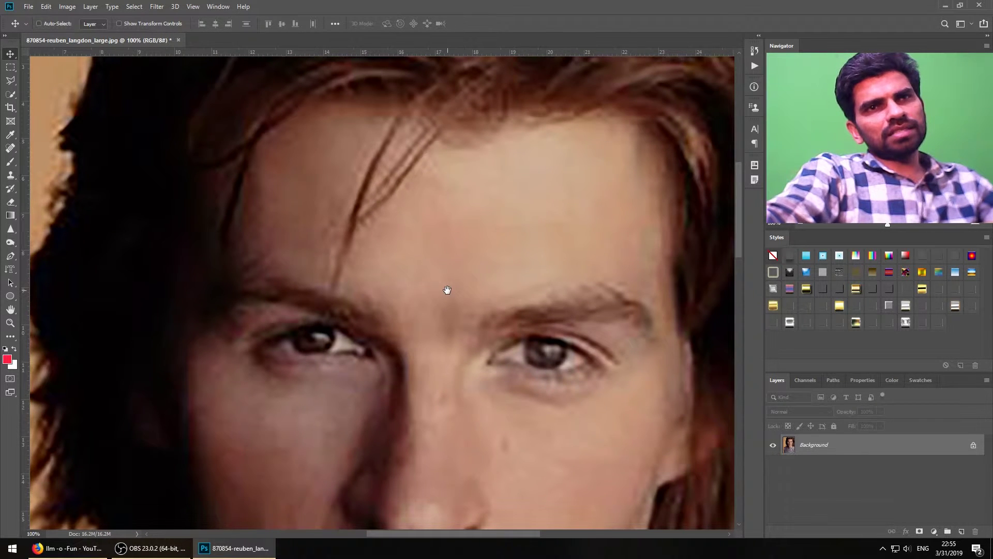
{"action": "left_click_drag", "start_coordinate": [633, 371], "coordinate": [559, 320]}
{"action": "key", "text": "ctrl+0"}
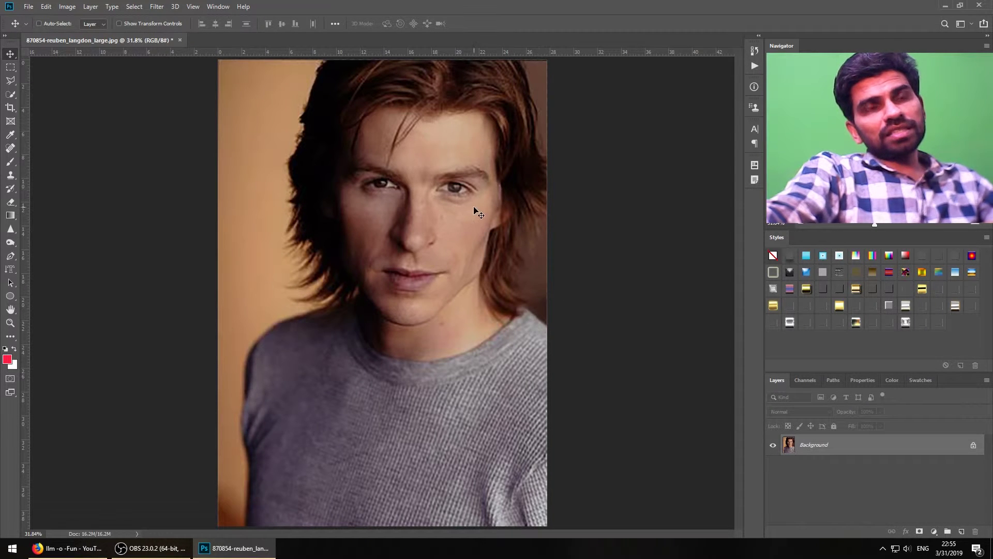
{"action": "left_click_drag", "start_coordinate": [427, 175], "coordinate": [498, 228]}
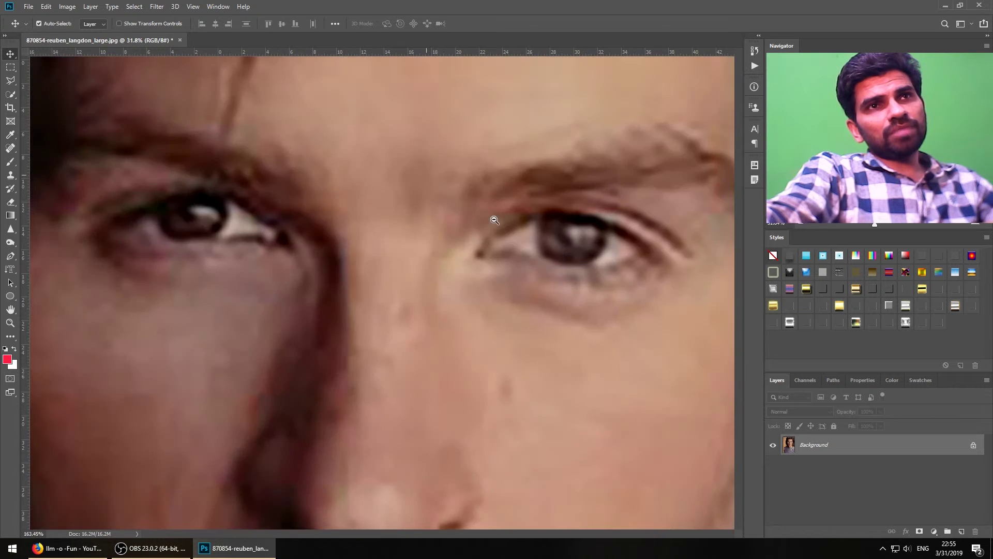
{"action": "key", "text": "ctrl+minus"}
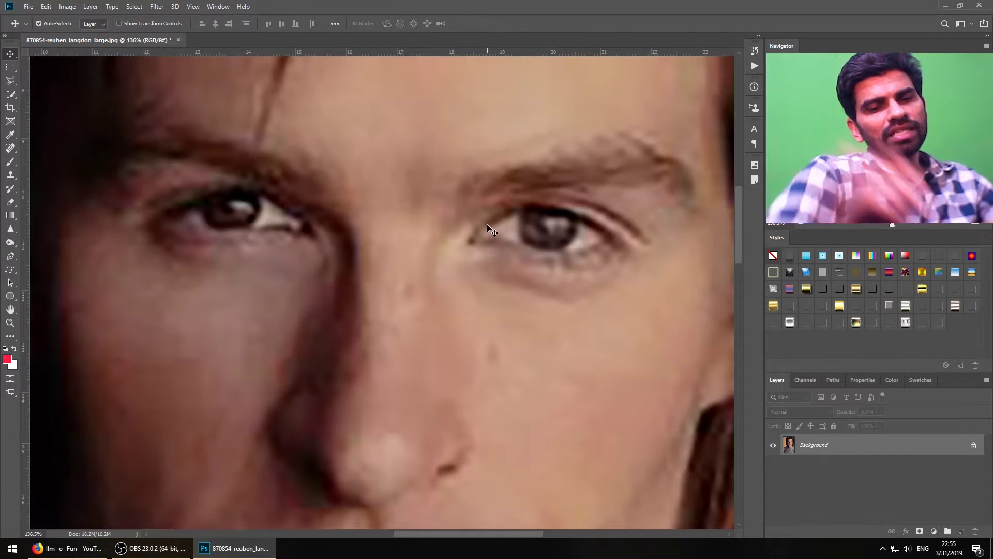
{"action": "key", "text": "ctrl+minus"}
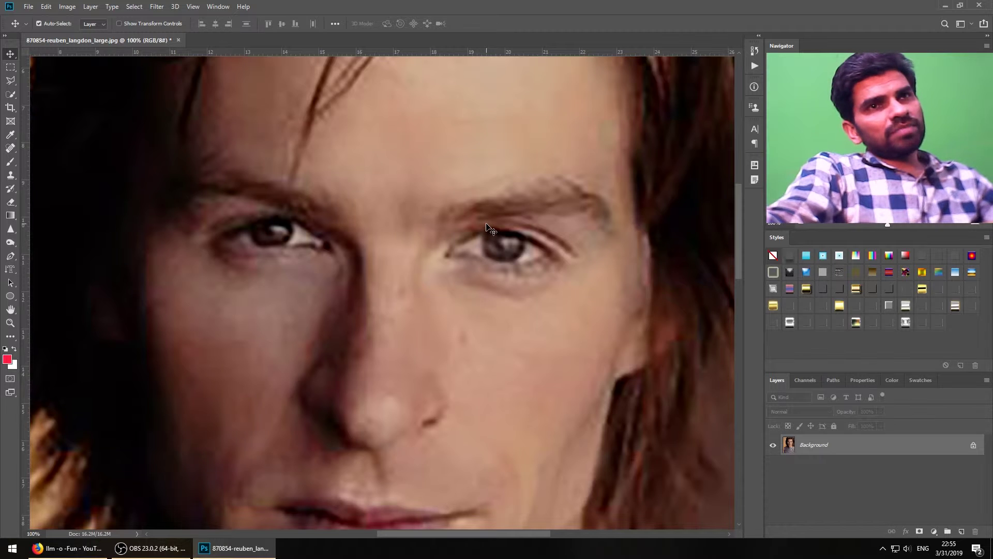
{"action": "key", "text": "F12"}
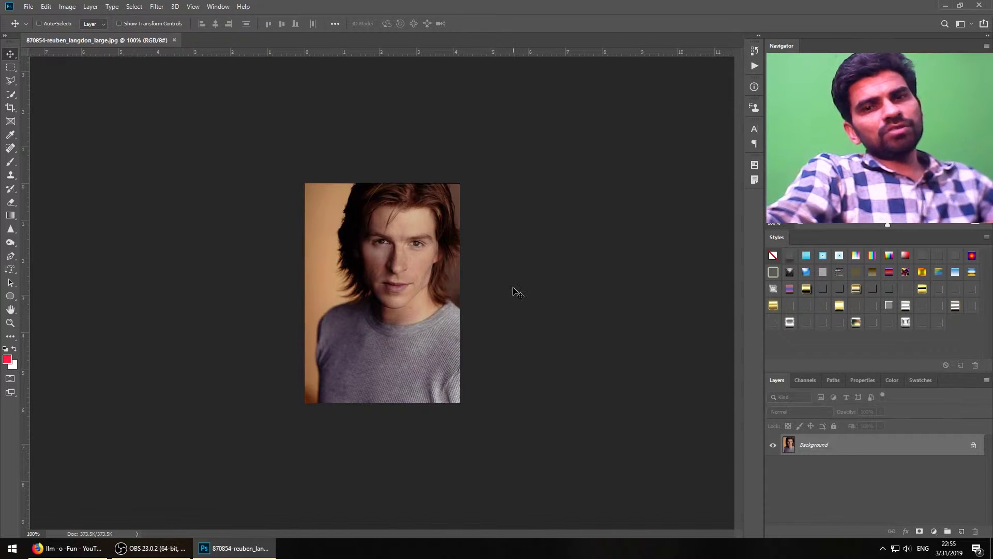
{"action": "left_click", "coordinate": [63, 7]}
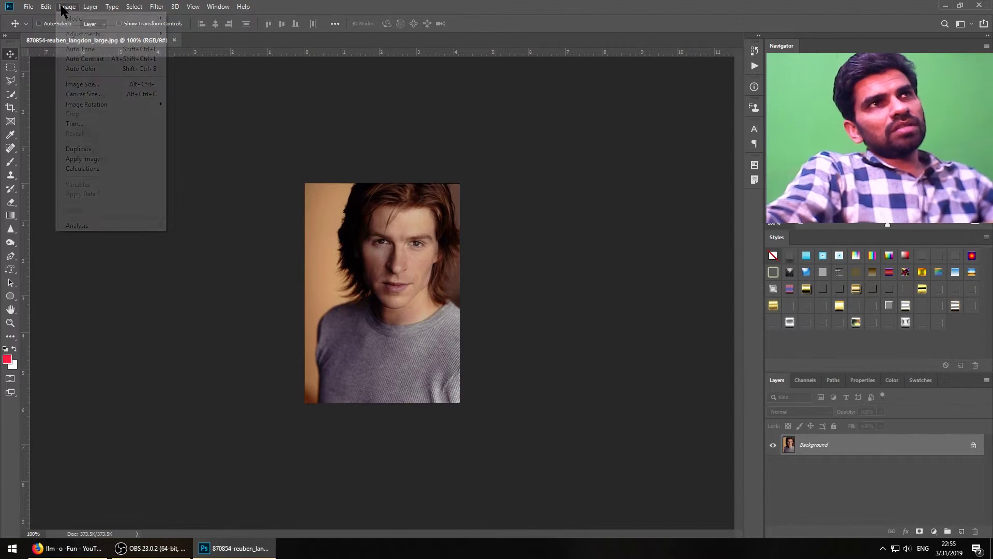
Resize the portrait to 2000 px wide with Preserve Details 2.0 and Reduce Noise at 15%
{"action": "left_click", "coordinate": [103, 86]}
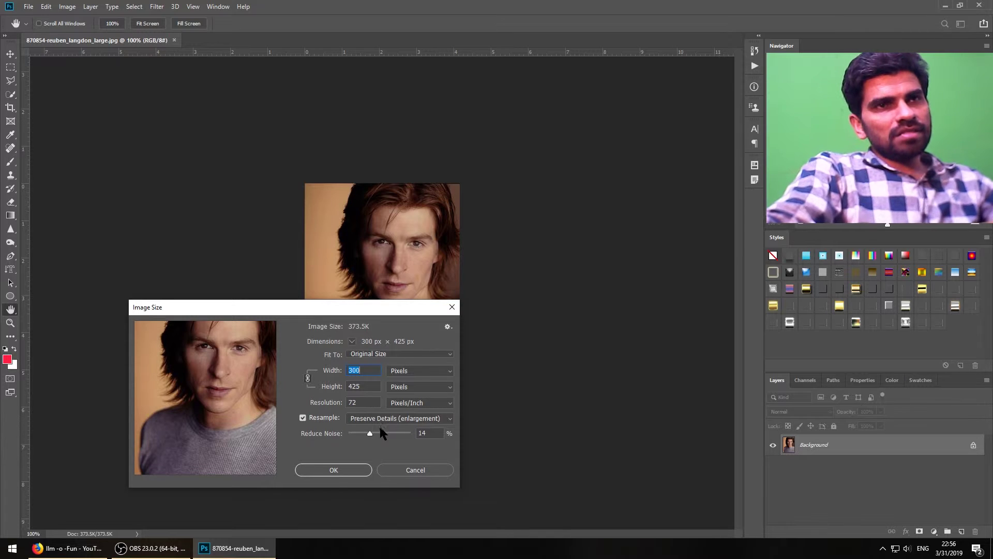
{"action": "left_click", "coordinate": [397, 420]}
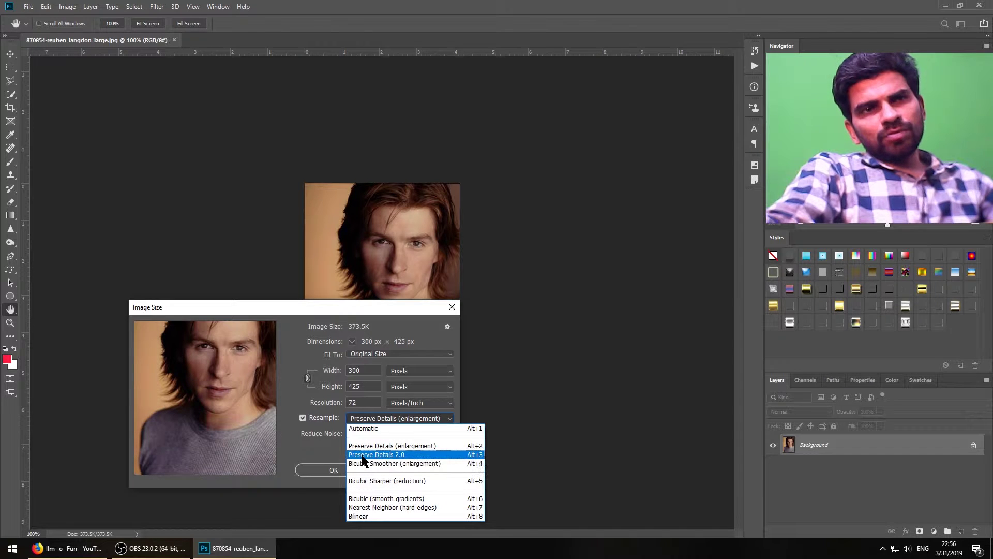
{"action": "left_click", "coordinate": [389, 455]}
{"action": "double_click", "coordinate": [379, 371]}
{"action": "type", "text": "2000"}
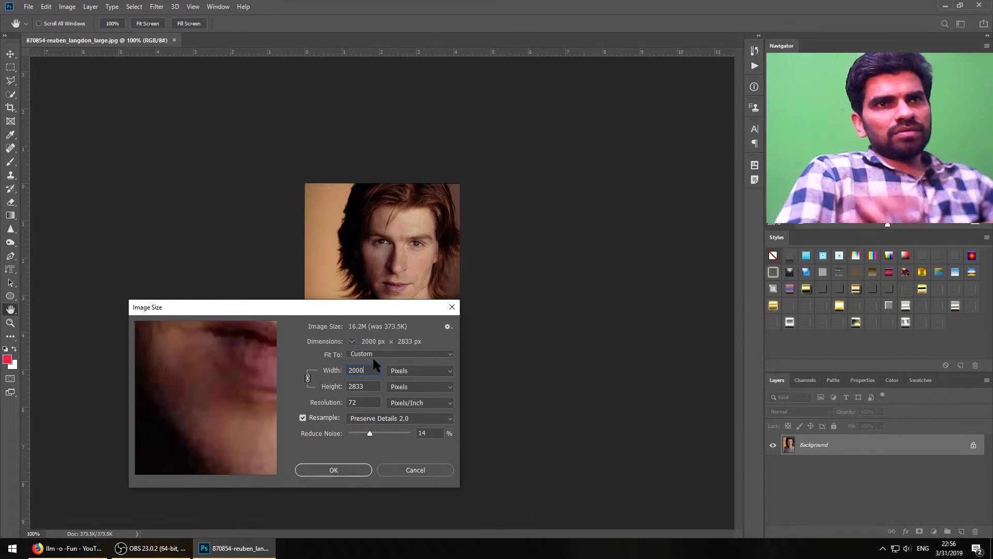
{"action": "left_click_drag", "start_coordinate": [196, 323], "coordinate": [195, 483]}
{"action": "left_click_drag", "start_coordinate": [213, 423], "coordinate": [219, 509]}
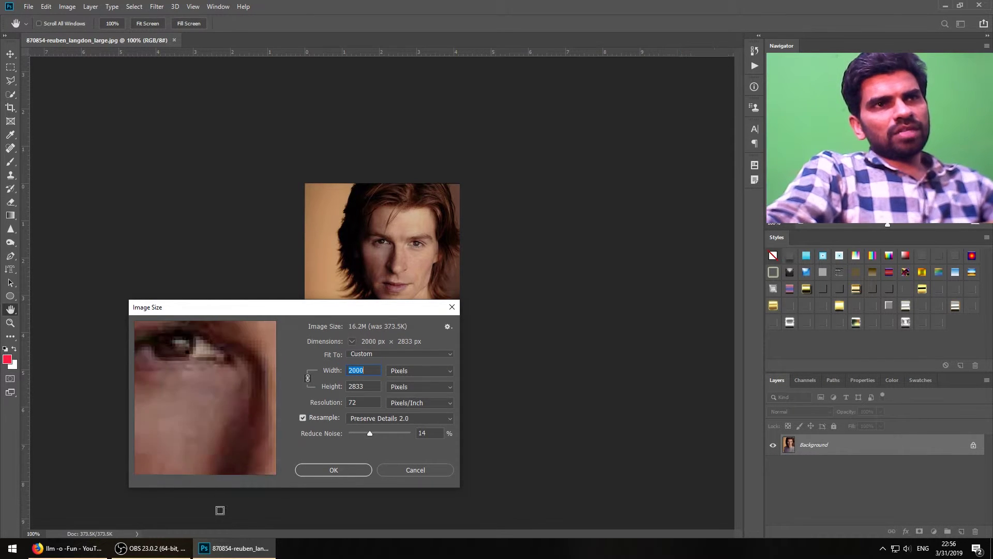
{"action": "left_click_drag", "start_coordinate": [244, 385], "coordinate": [266, 414]}
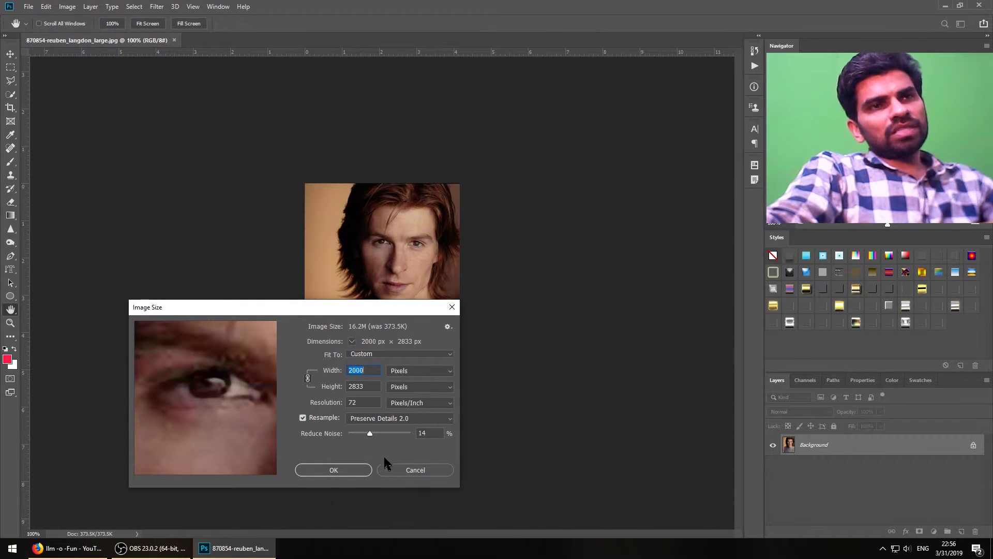
{"action": "left_click_drag", "start_coordinate": [369, 434], "coordinate": [412, 438]}
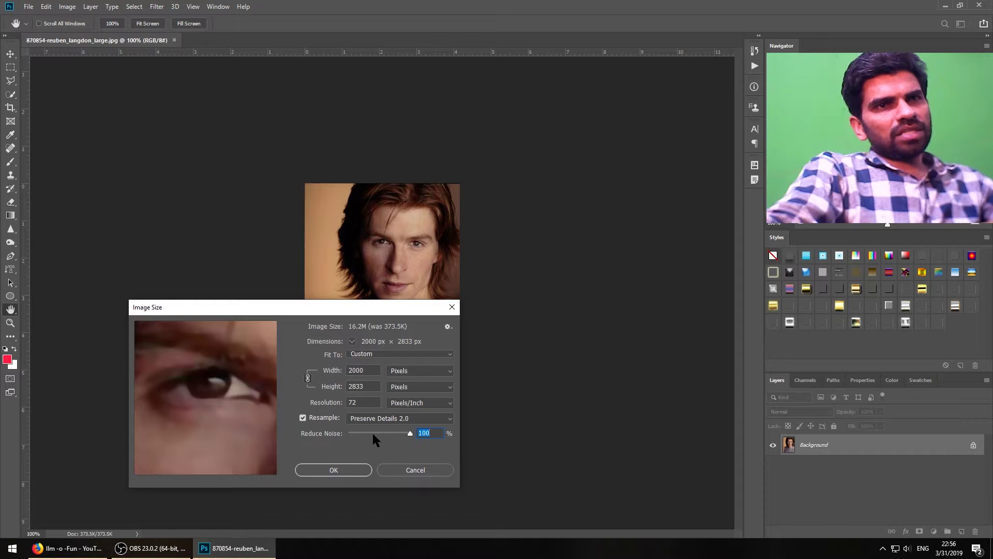
{"action": "left_click_drag", "start_coordinate": [373, 439], "coordinate": [374, 439]}
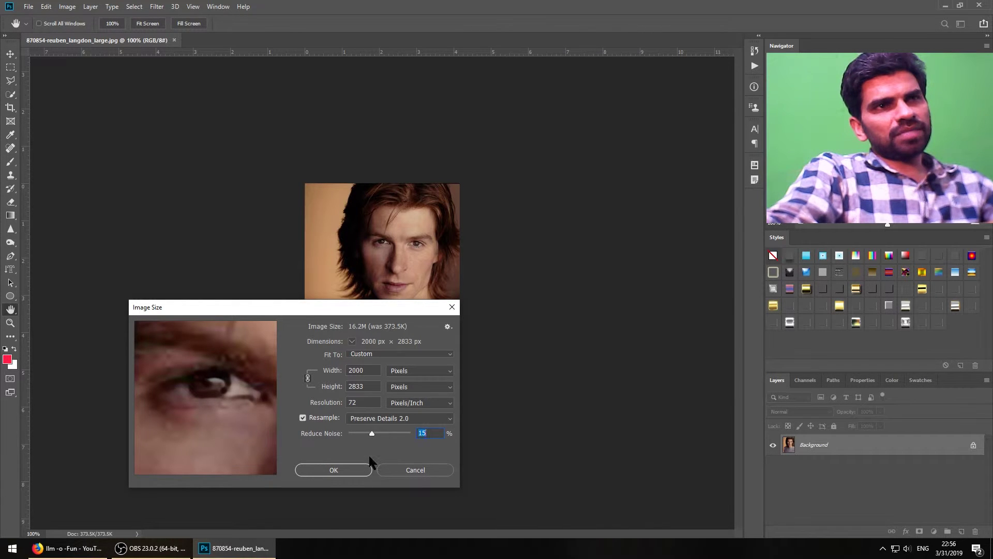
{"action": "left_click", "coordinate": [315, 469]}
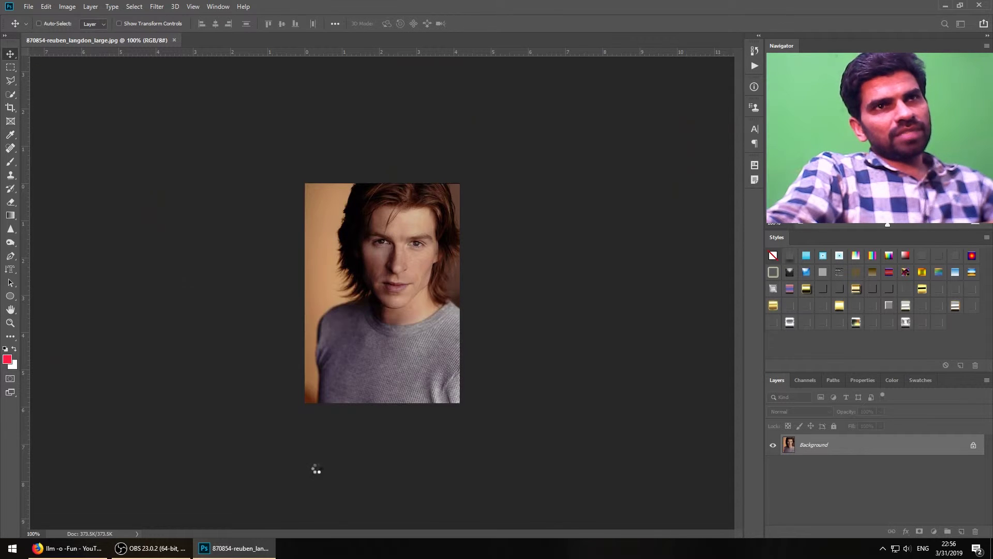
Fit the Preserve Details 2.0 result on screen, then start a new document with Ctrl+N
{"action": "scroll", "coordinate": [466, 288], "scroll_direction": "up", "scroll_amount": 2}
{"action": "scroll", "coordinate": [455, 303], "scroll_direction": "up", "scroll_amount": 4}
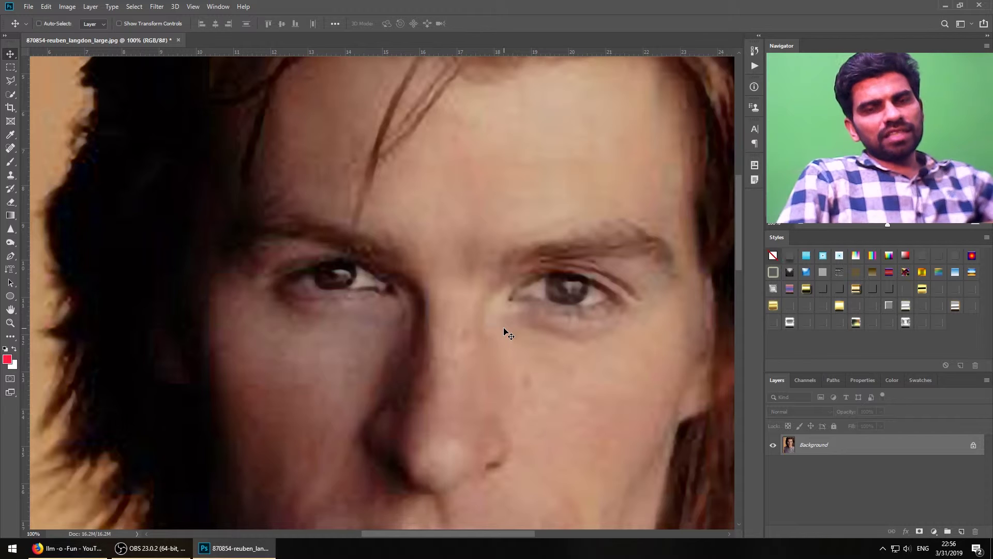
{"action": "key", "text": "ctrl+0"}
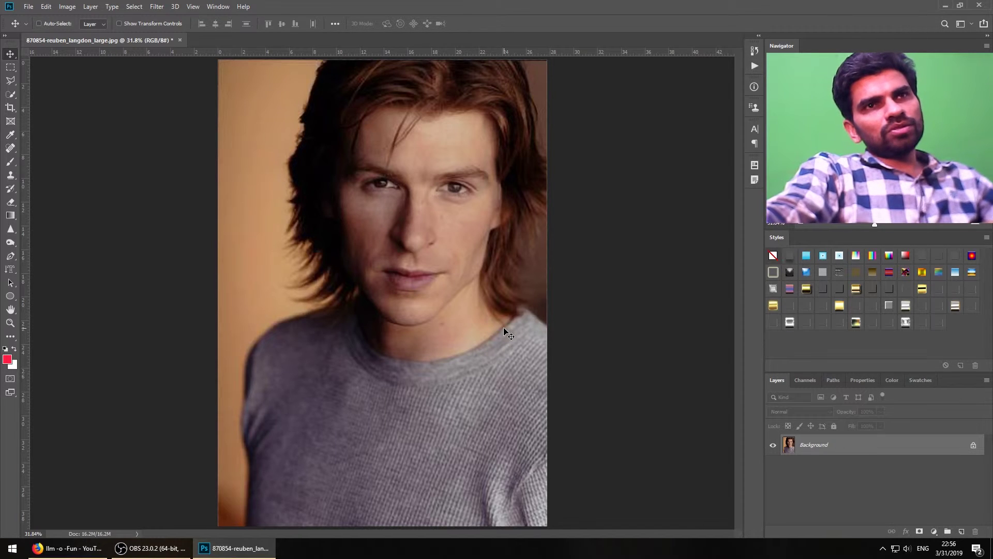
{"action": "key", "text": "ctrl"}
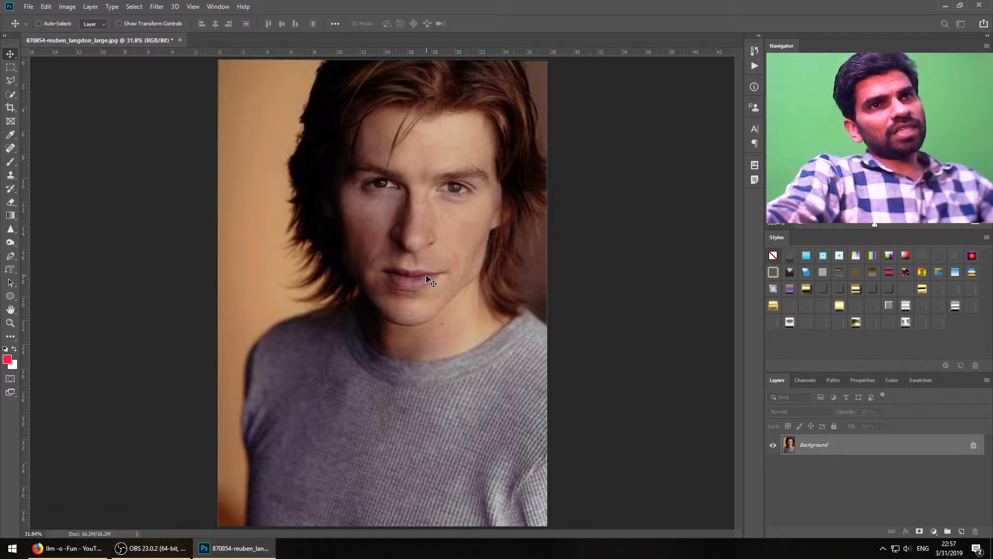
{"action": "key", "text": "ctrl+n"}
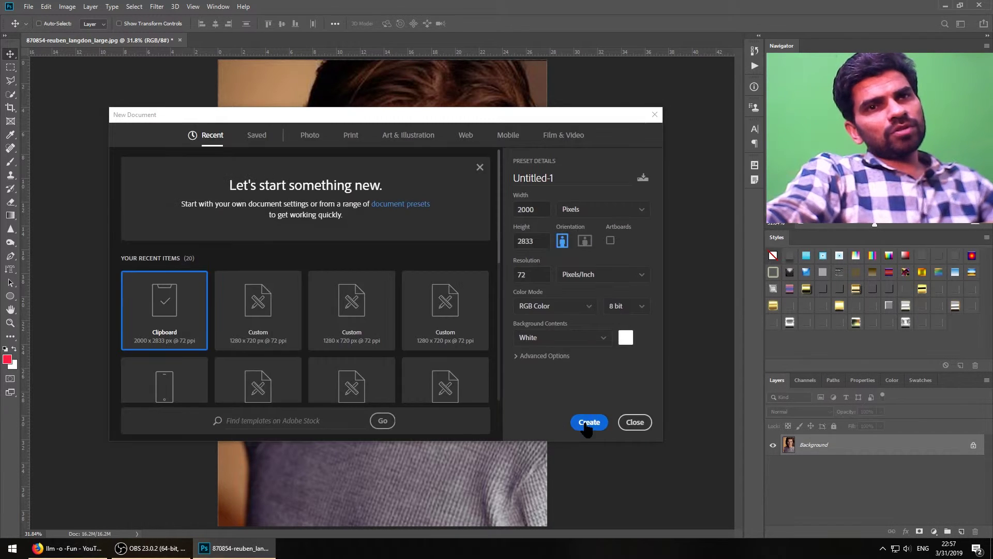
Create the new document and paste the enlarged portrait into it as Layer 1
{"action": "left_click", "coordinate": [586, 421]}
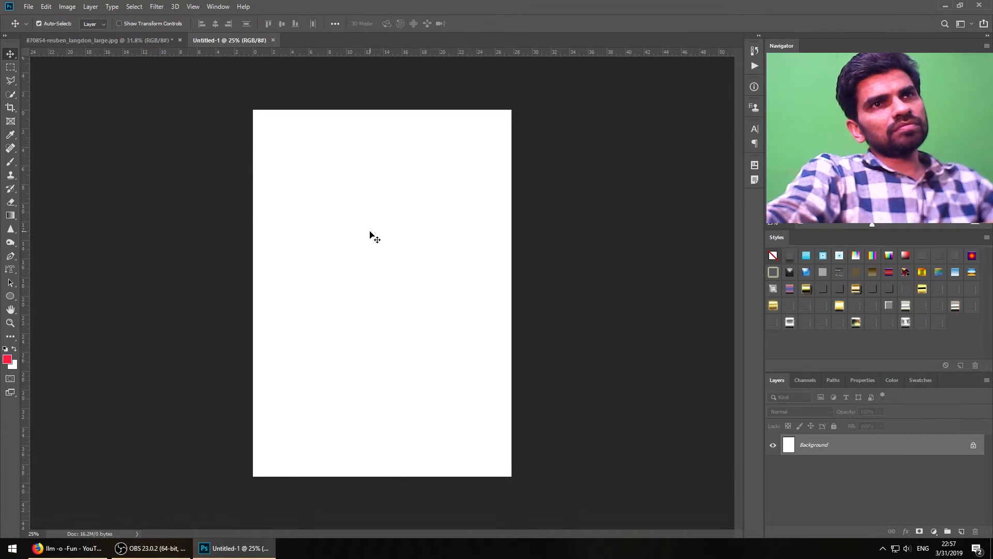
{"action": "key", "text": "ctrl+v"}
{"action": "key", "text": "ctrl+v"}
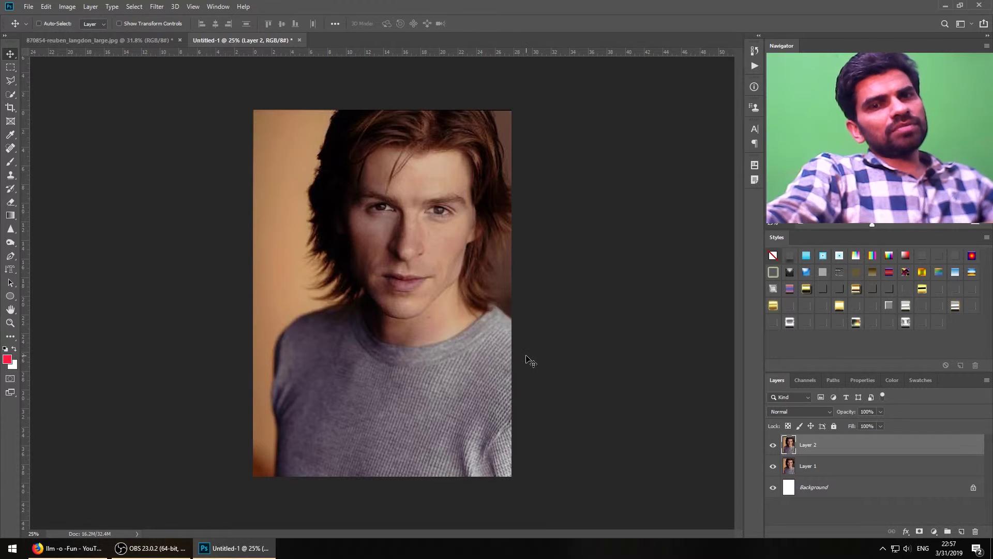
{"action": "key", "text": "Delete"}
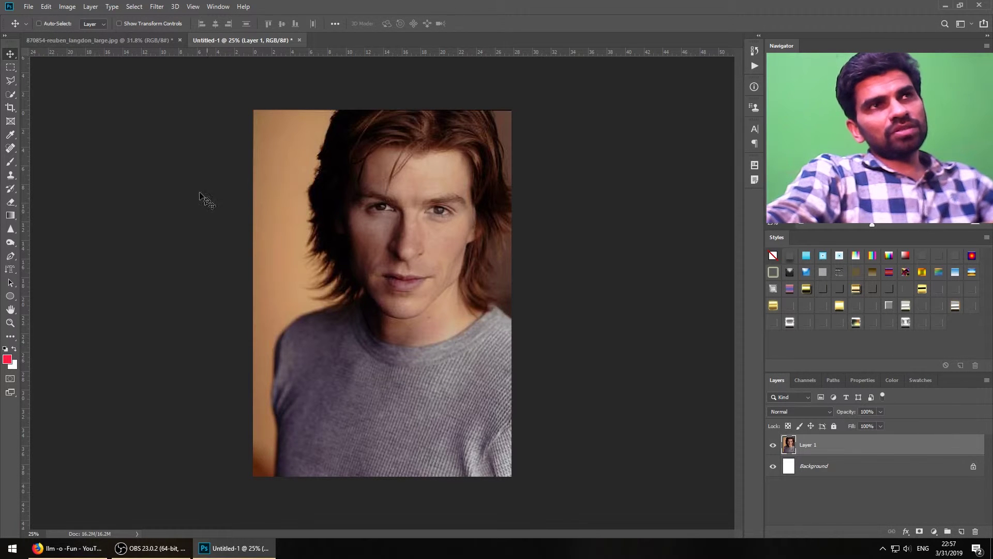
Revert the original, enlarge it to 2000 px with Automatic resampling, and drag it into the comparison document
{"action": "left_click", "coordinate": [98, 41]}
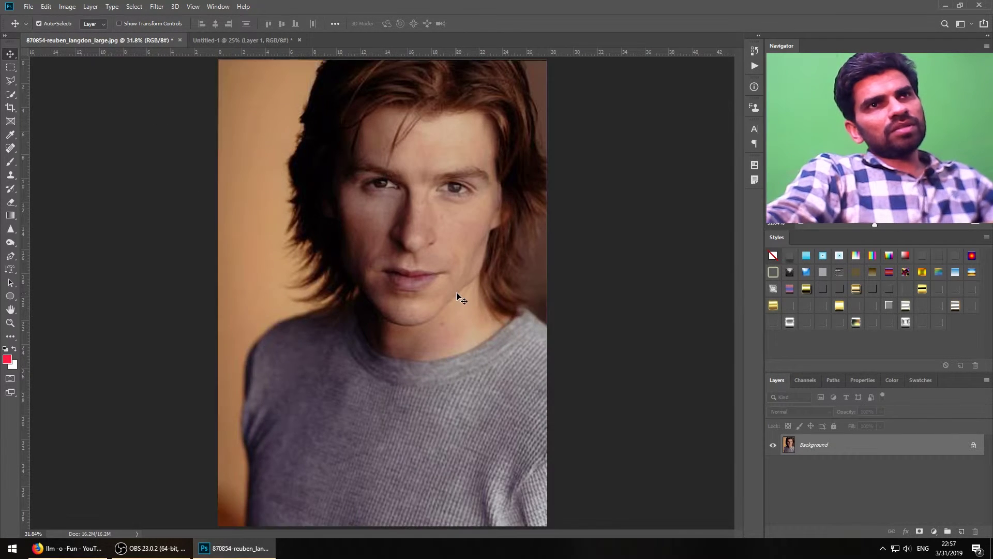
{"action": "key", "text": "ctrl+z"}
{"action": "left_click", "coordinate": [66, 7]}
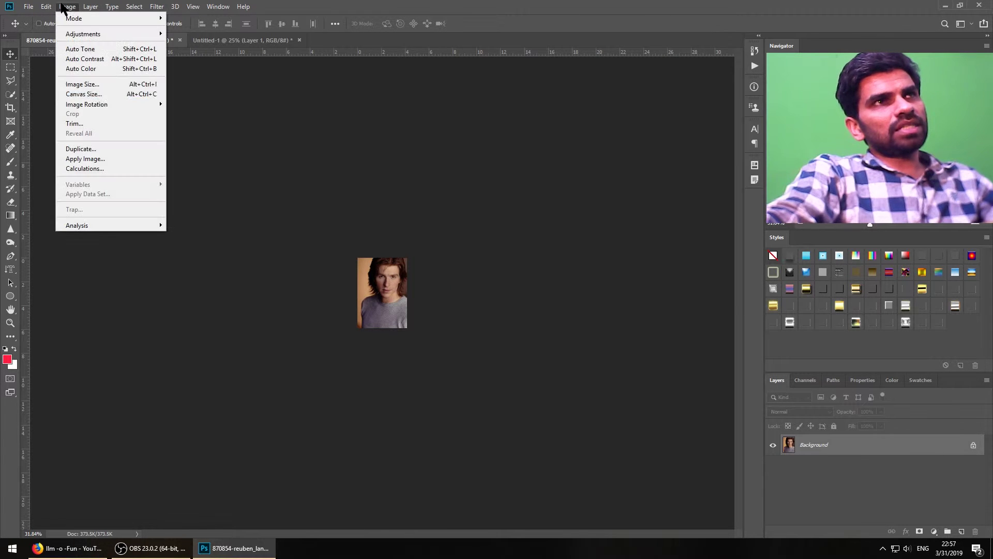
{"action": "left_click", "coordinate": [83, 85]}
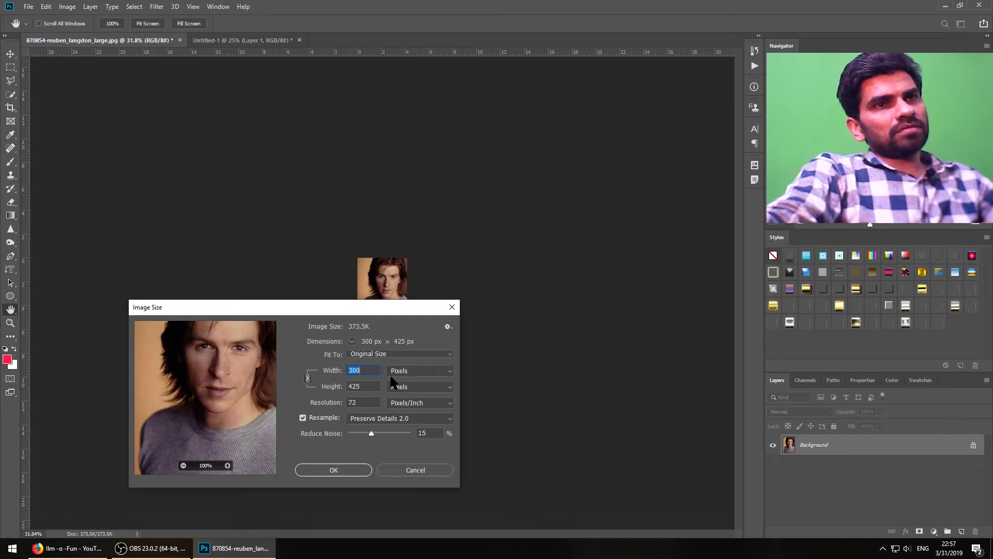
{"action": "key", "text": "alt+1"}
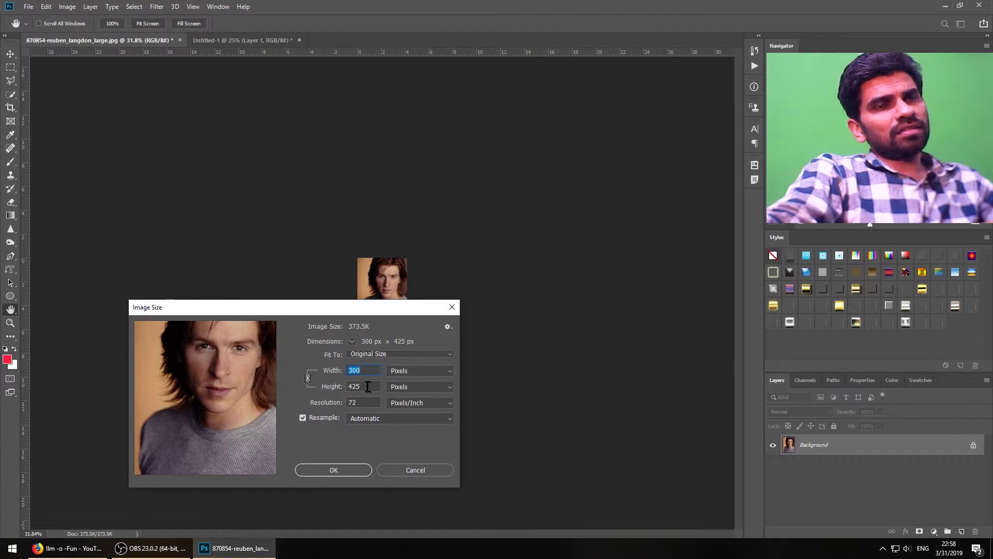
{"action": "type", "text": "2"}
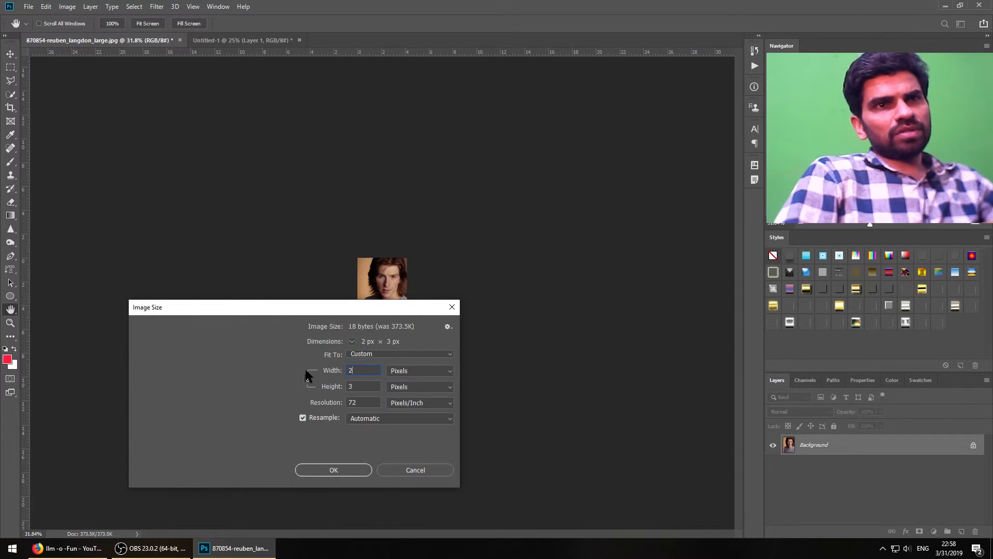
{"action": "type", "text": "000"}
{"action": "key", "text": "Return"}
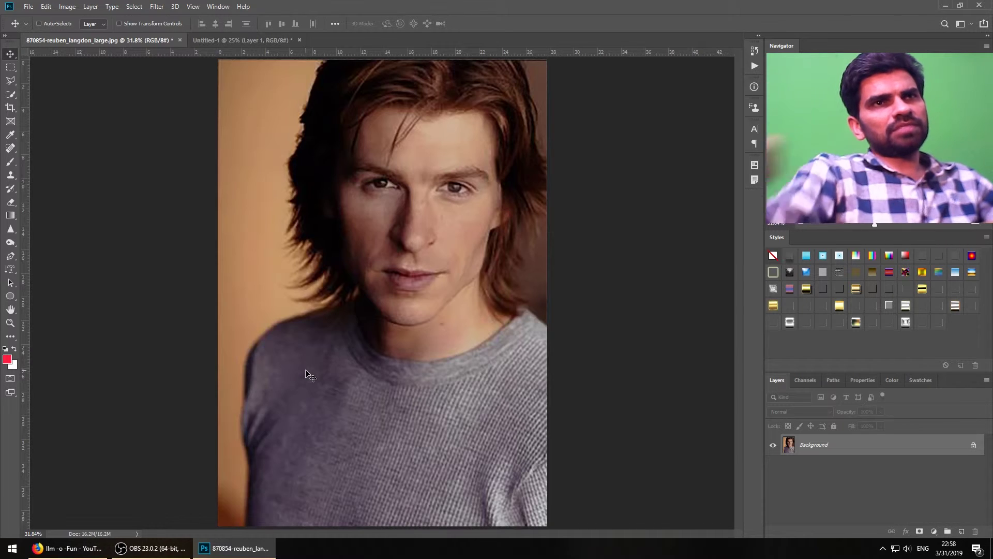
{"action": "key", "text": "ctrl+a"}
{"action": "left_click_drag", "start_coordinate": [305, 370], "coordinate": [472, 231]}
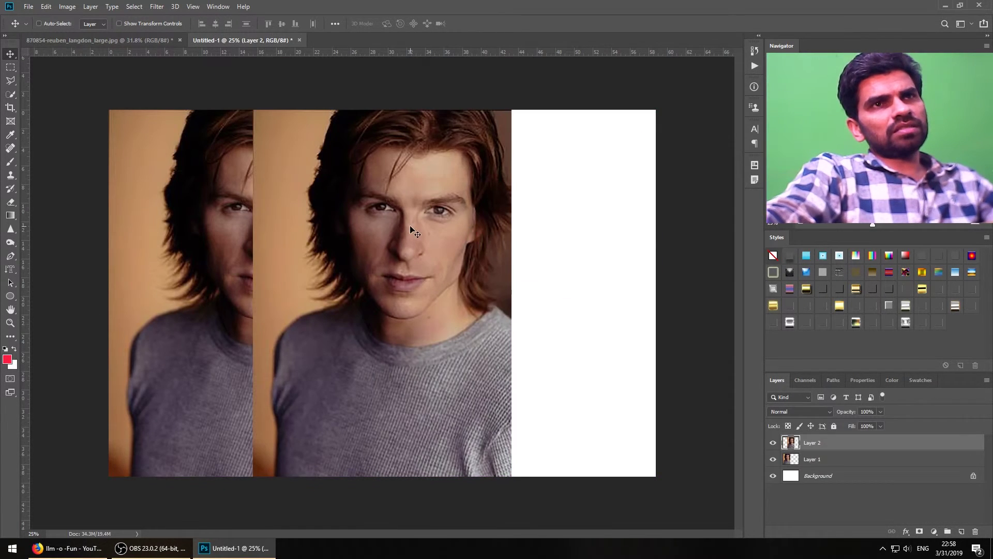
Place the Automatic copy right of Layer 1 and crop away the white strip
{"action": "left_click_drag", "start_coordinate": [414, 231], "coordinate": [527, 225]}
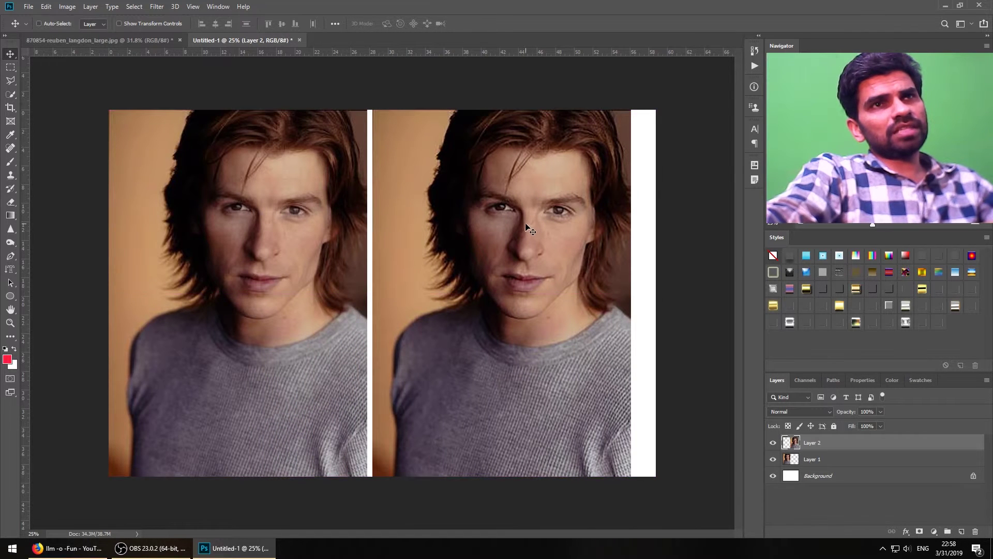
{"action": "left_click_drag", "start_coordinate": [528, 225], "coordinate": [522, 225]}
{"action": "key", "text": "c"}
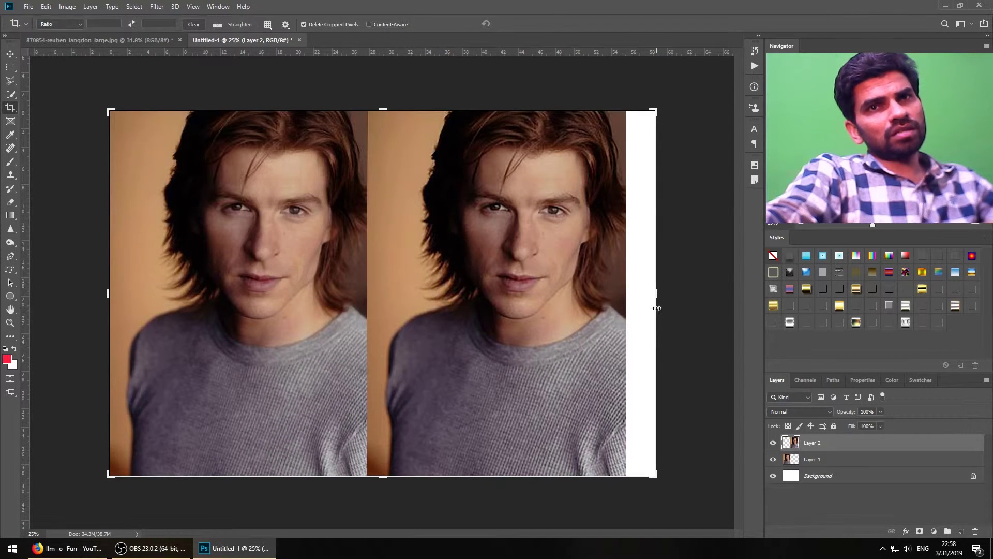
{"action": "left_click_drag", "start_coordinate": [656, 293], "coordinate": [645, 299]}
{"action": "key", "text": "Return"}
{"action": "key", "text": "v"}
{"action": "left_click_drag", "start_coordinate": [483, 210], "coordinate": [510, 225]}
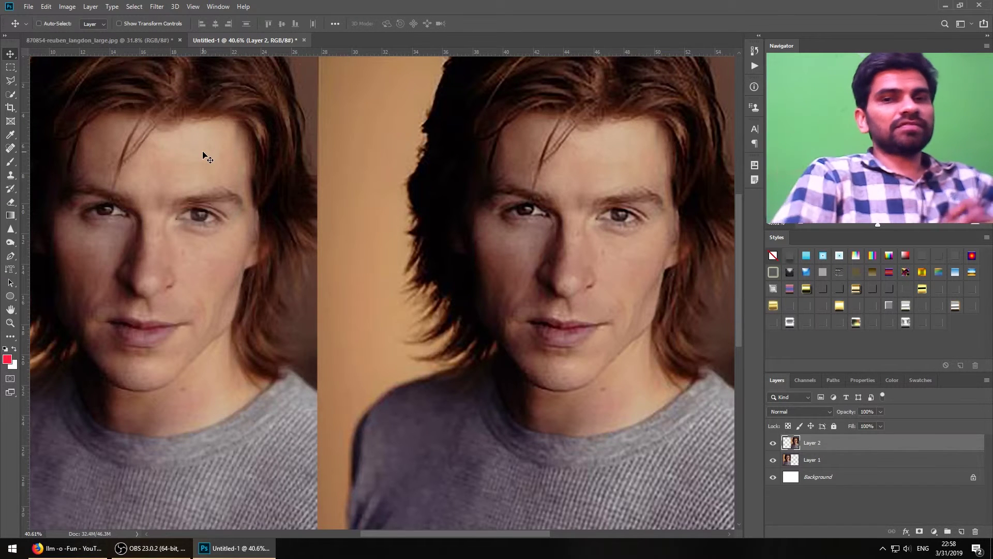
{"action": "left_click", "coordinate": [66, 7]}
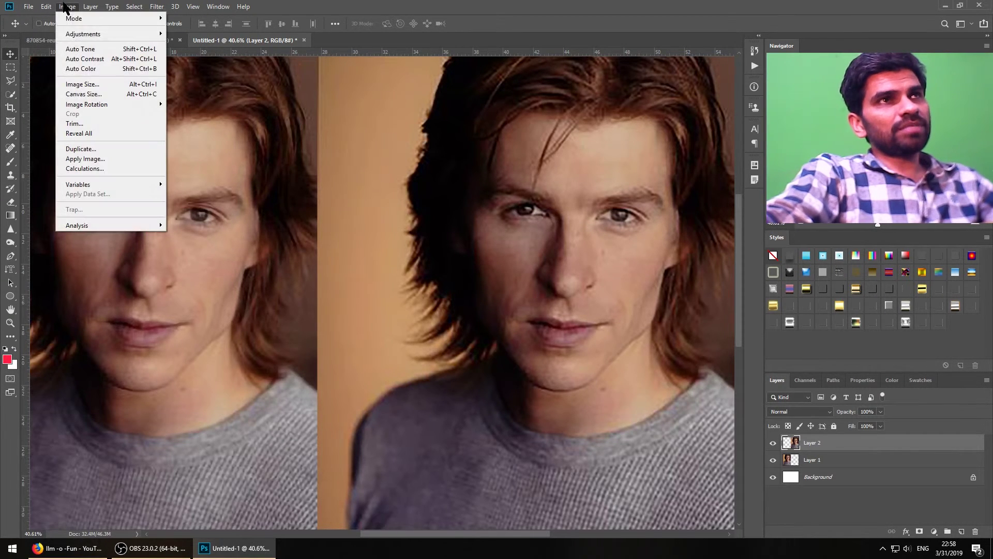
{"action": "left_click", "coordinate": [98, 88]}
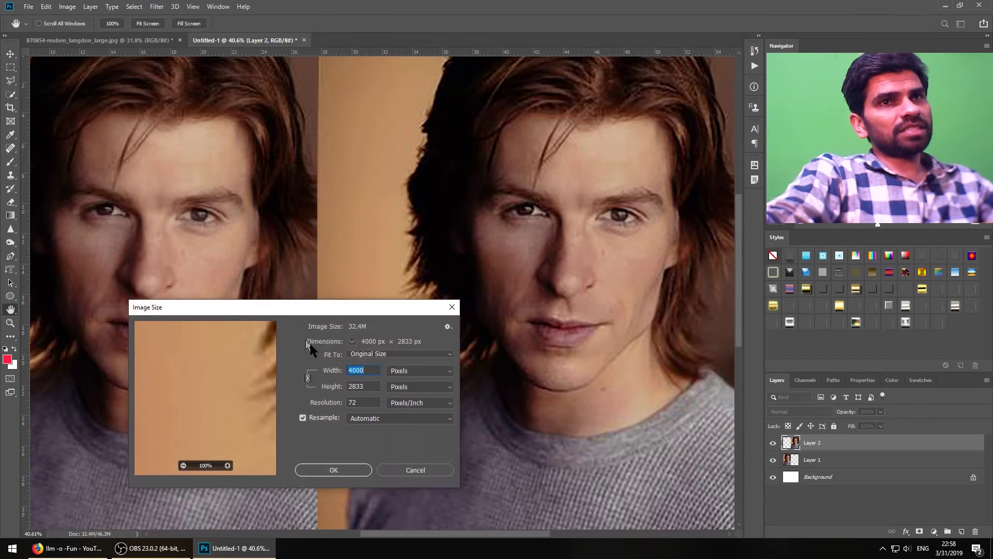
{"action": "left_click", "coordinate": [394, 420]}
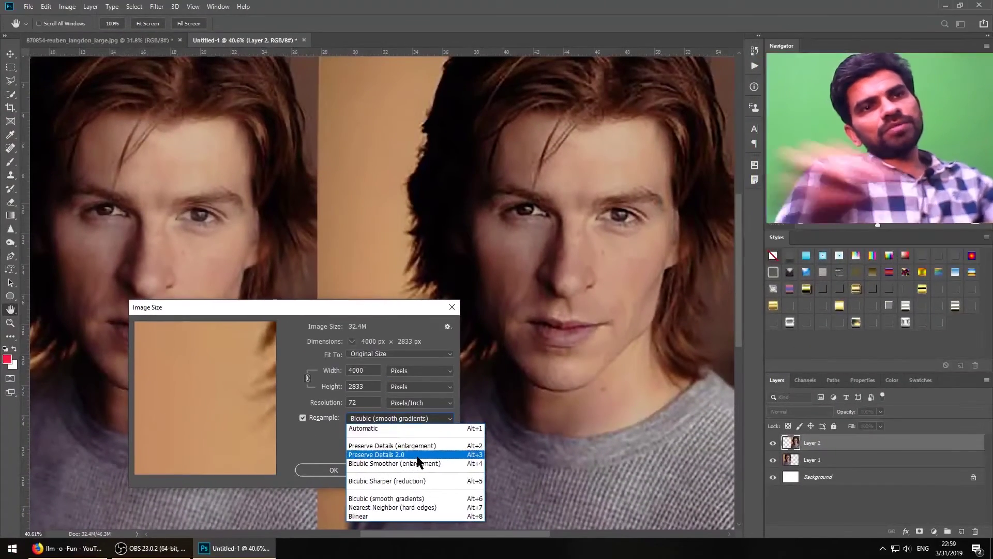
{"action": "key", "text": "alt+1"}
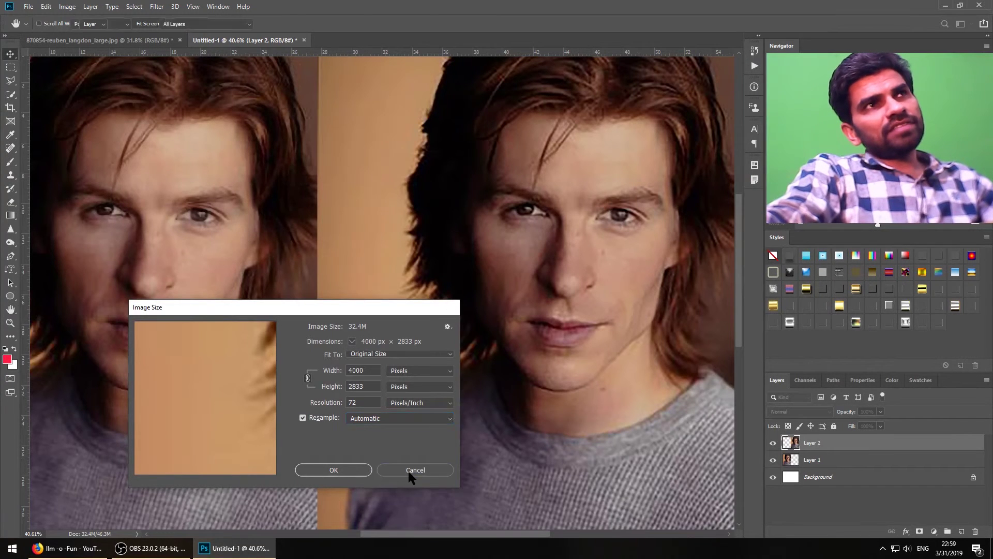
{"action": "left_click", "coordinate": [408, 470]}
{"action": "left_click", "coordinate": [45, 6]}
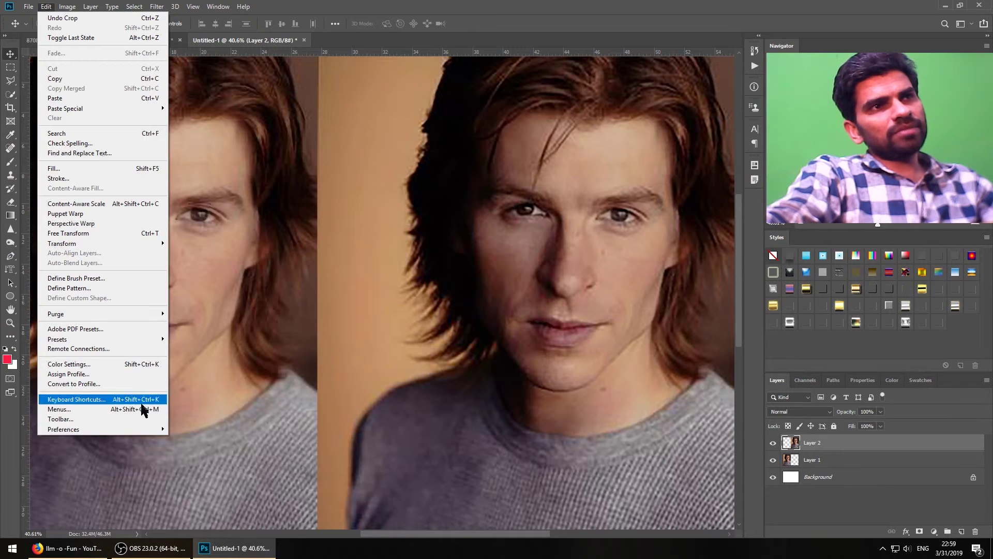
{"action": "mouse_move", "coordinate": [63, 429]}
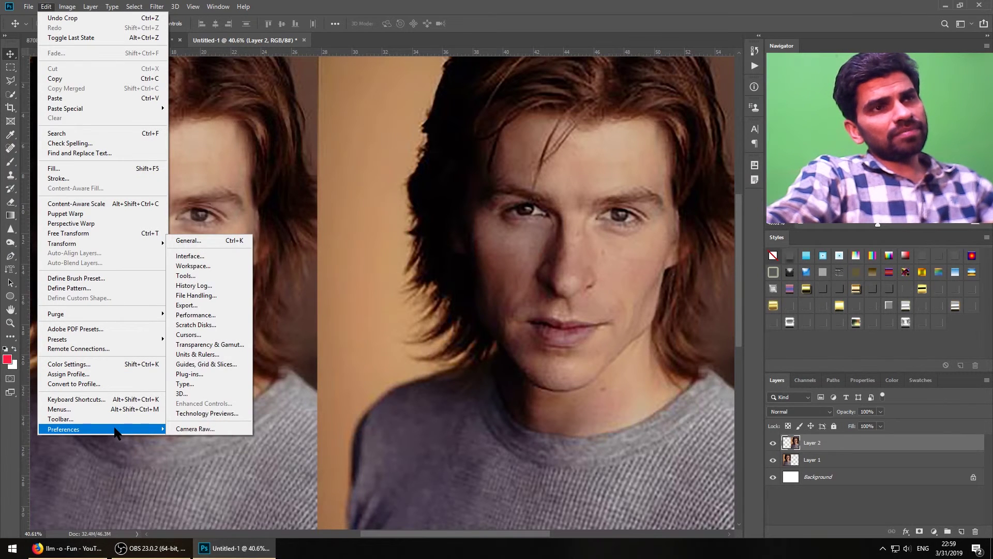
Enable Preserve Details 2.0 Upscale in the Technology Previews preferences
{"action": "left_click", "coordinate": [241, 414]}
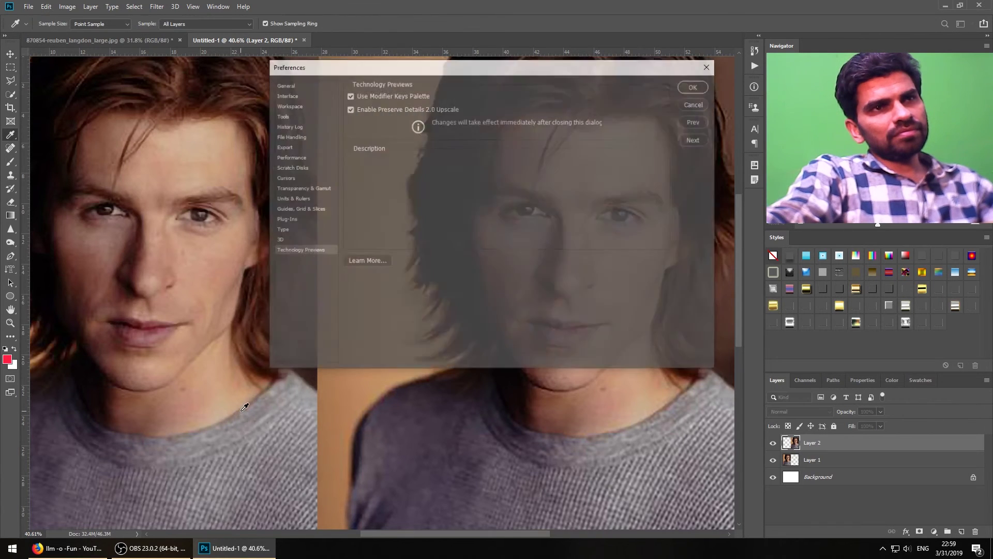
{"action": "left_click", "coordinate": [350, 109]}
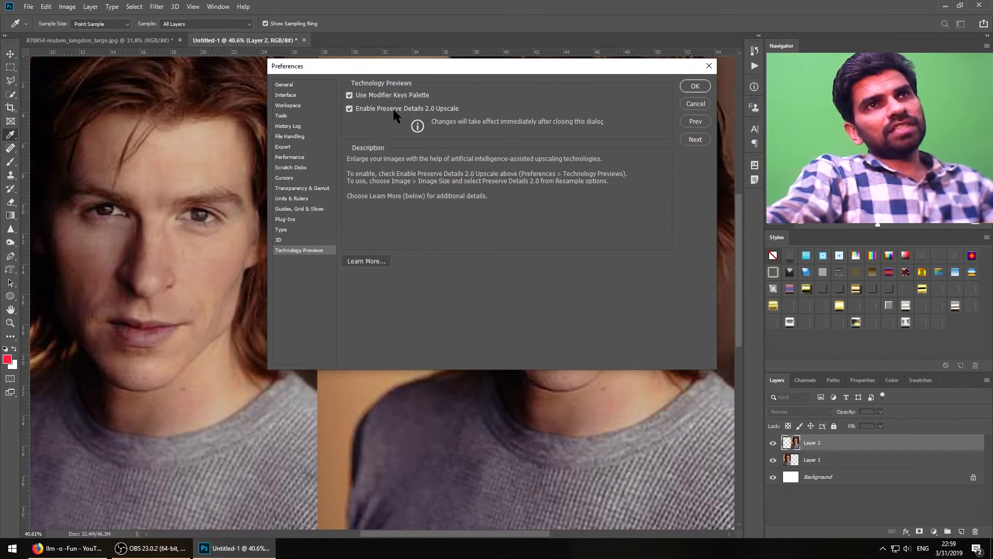